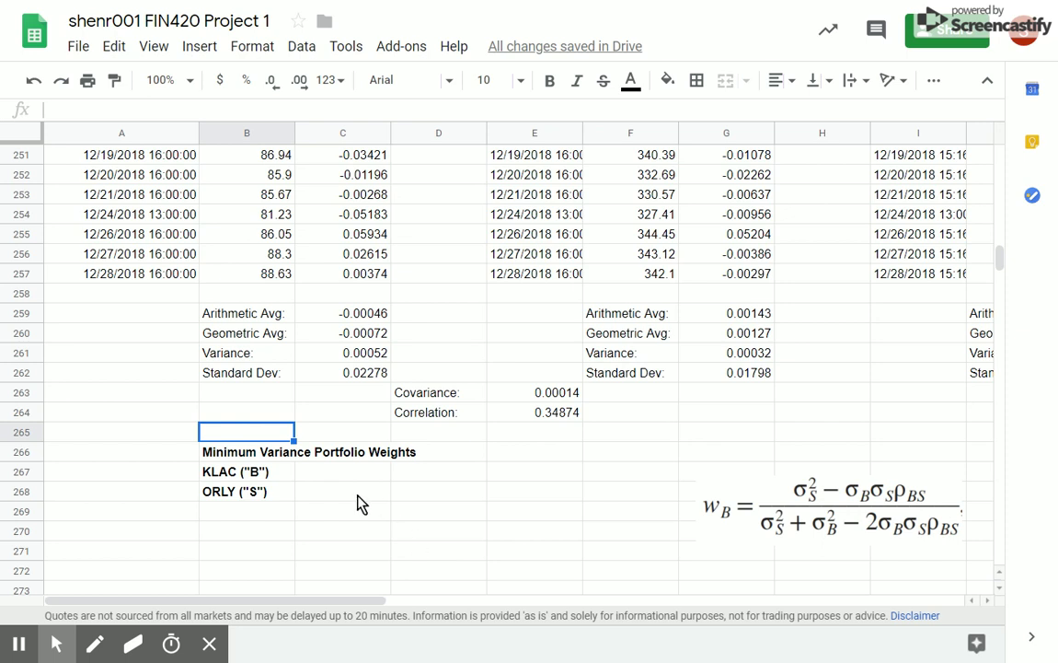
{"action": "scroll", "coordinate": [399, 332], "scroll_direction": "up", "scroll_amount": 3}
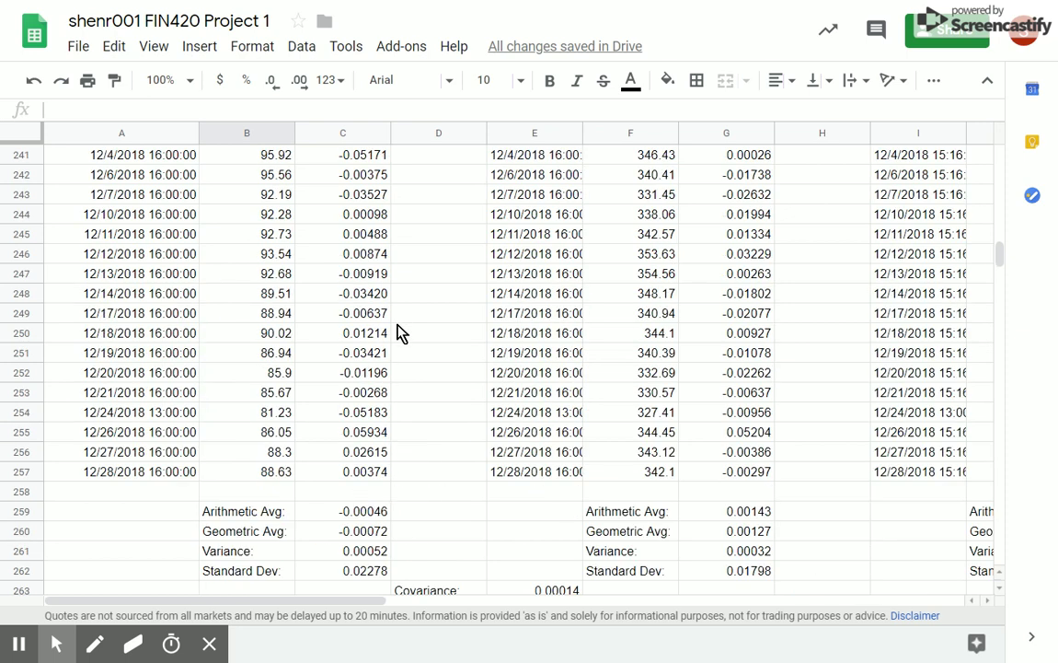
{"action": "scroll", "coordinate": [400, 332], "scroll_direction": "down", "scroll_amount": 2}
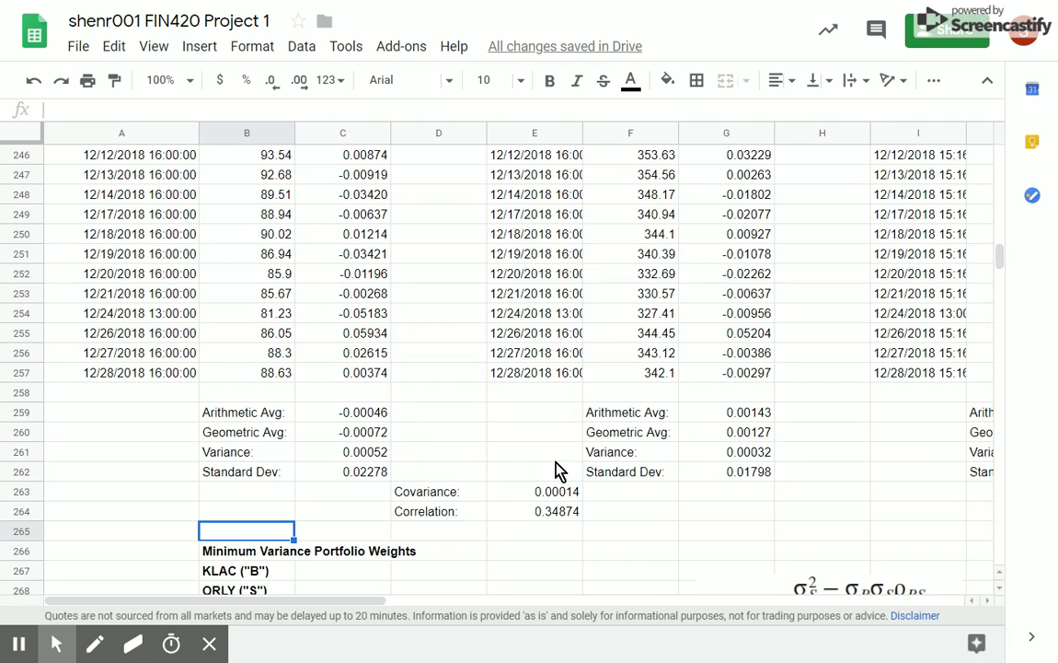
{"action": "scroll", "coordinate": [518, 473], "scroll_direction": "down", "scroll_amount": 2}
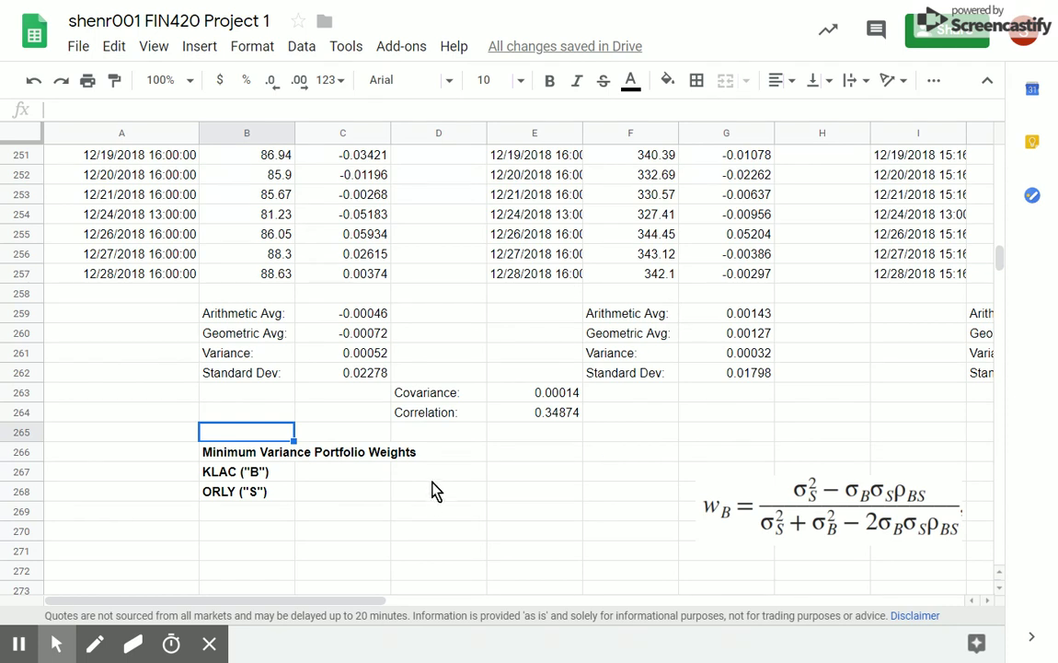
Begin the KLAC weight formula in C267 with the numerator =(G261-C262*G262*E264)
{"action": "left_click", "coordinate": [351, 474]}
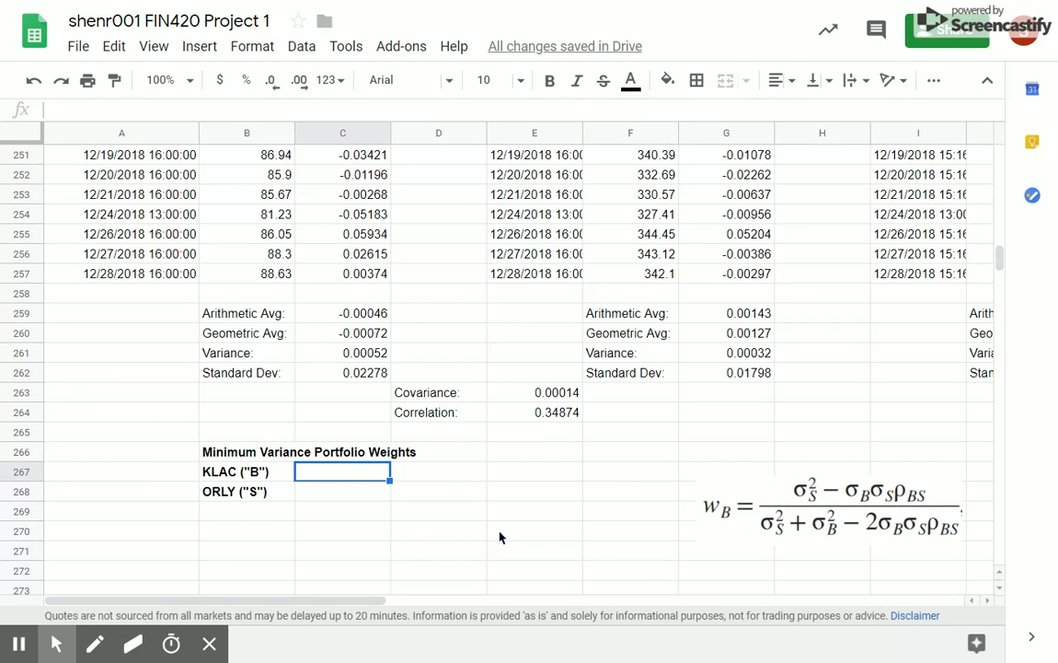
{"action": "type", "text": "="}
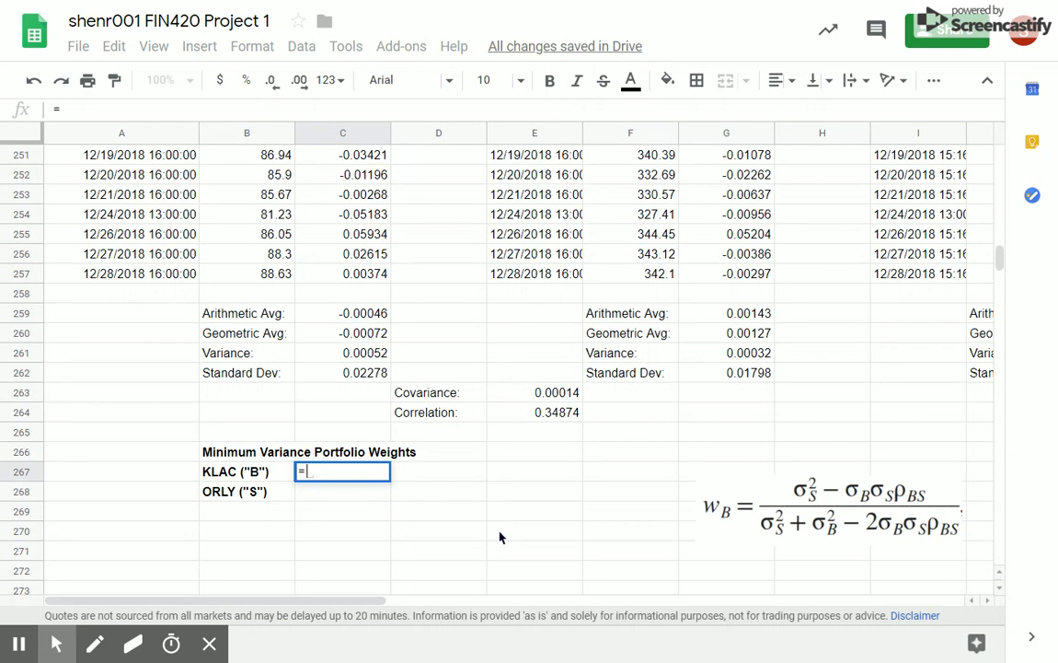
{"action": "type", "text": "()"}
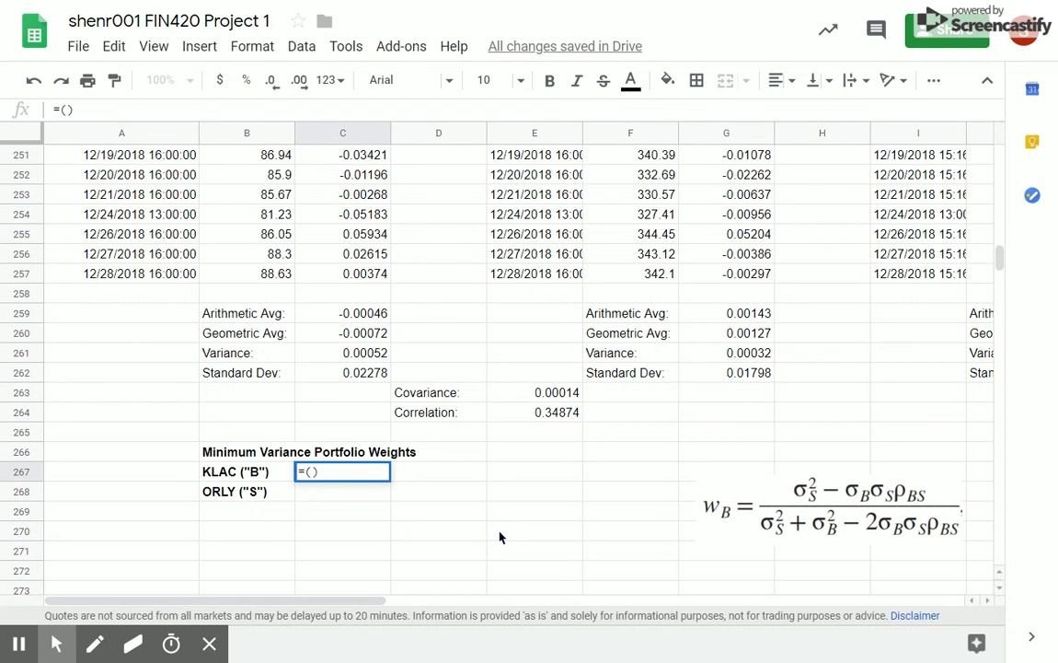
{"action": "key", "text": "Left"}
{"action": "left_click", "coordinate": [740, 357]}
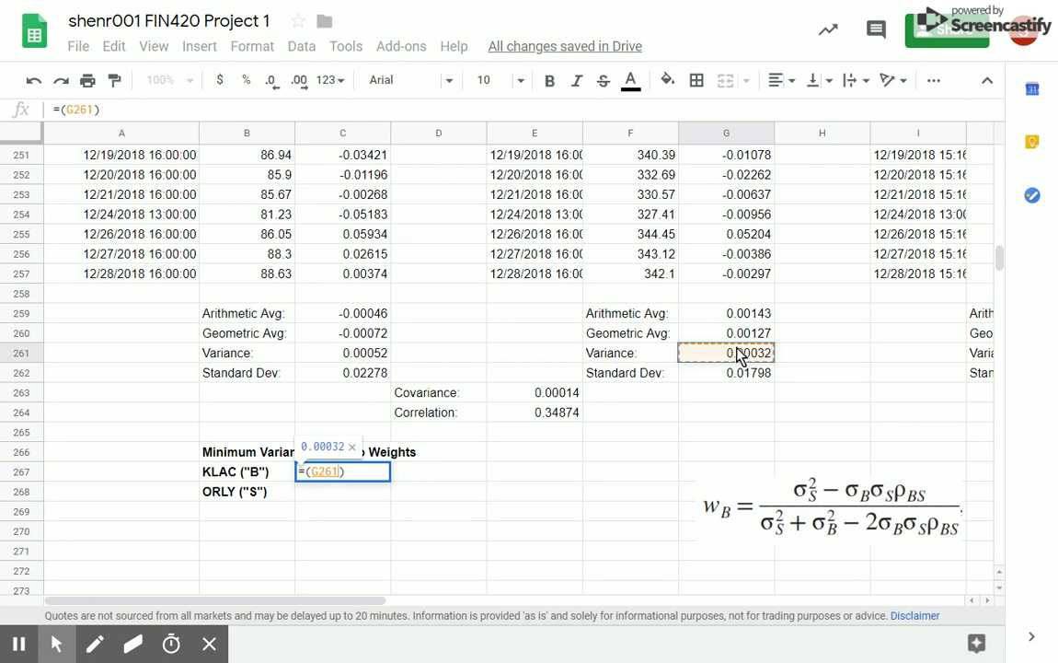
{"action": "type", "text": "-"}
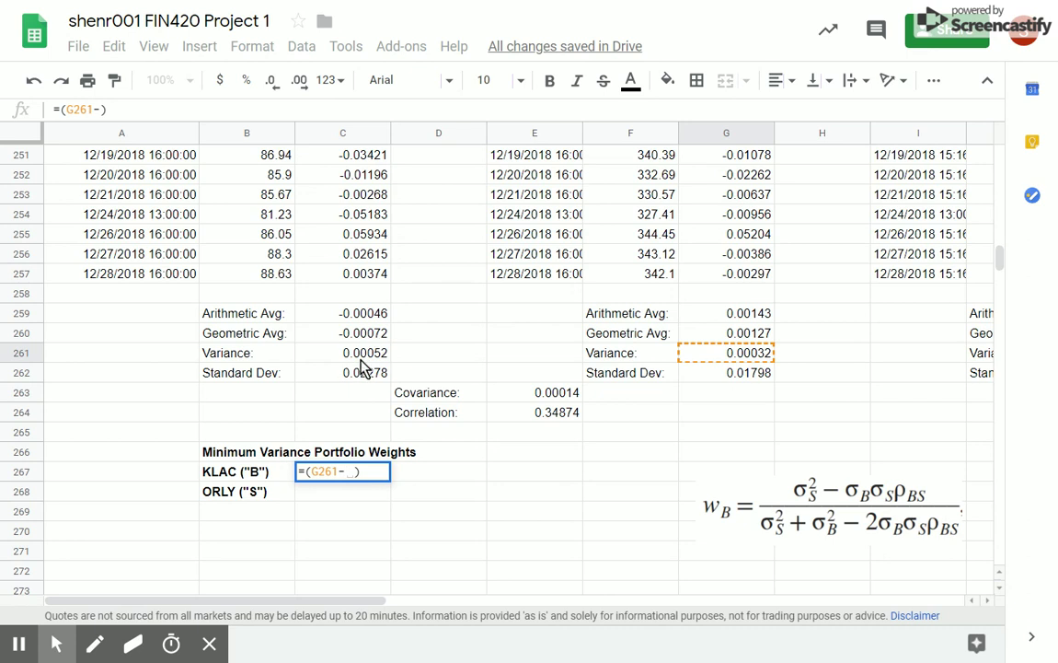
{"action": "left_click", "coordinate": [366, 377]}
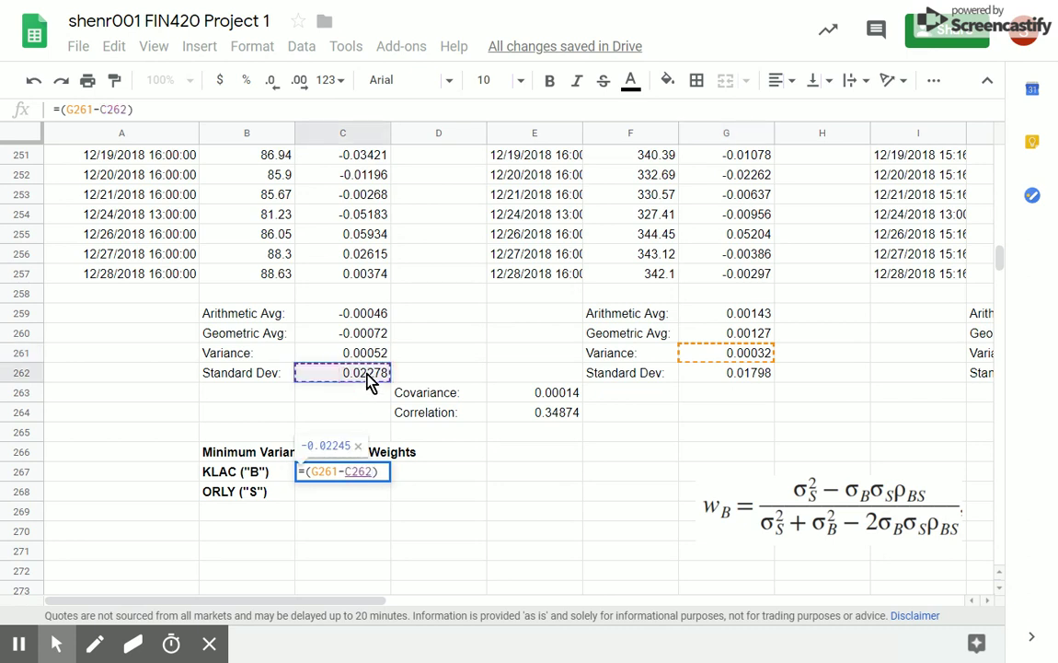
{"action": "type", "text": "*"}
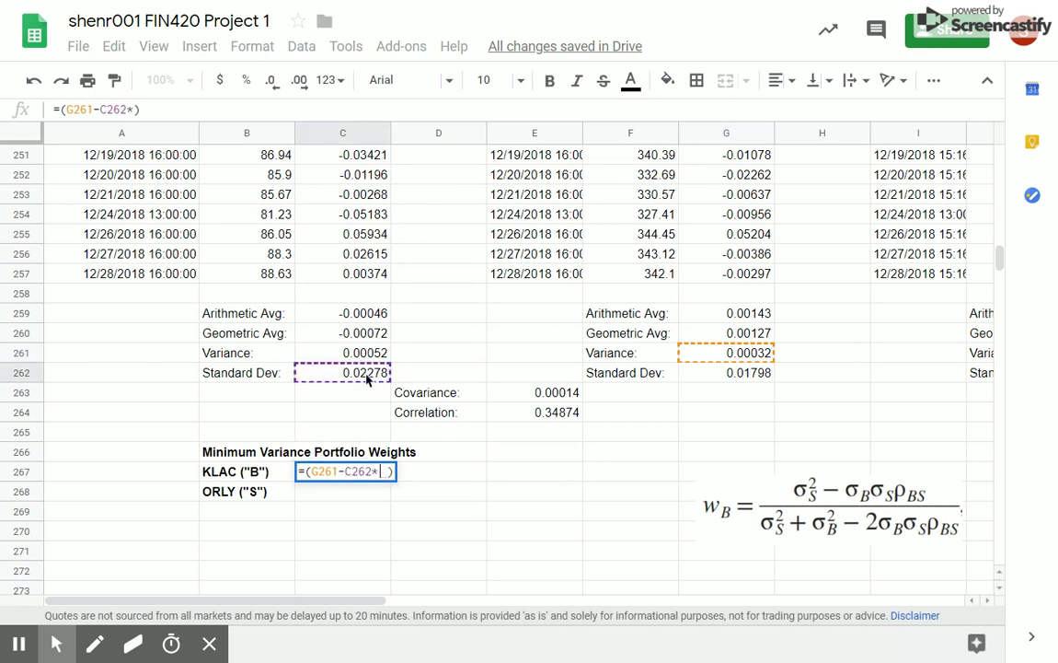
{"action": "left_click", "coordinate": [726, 377]}
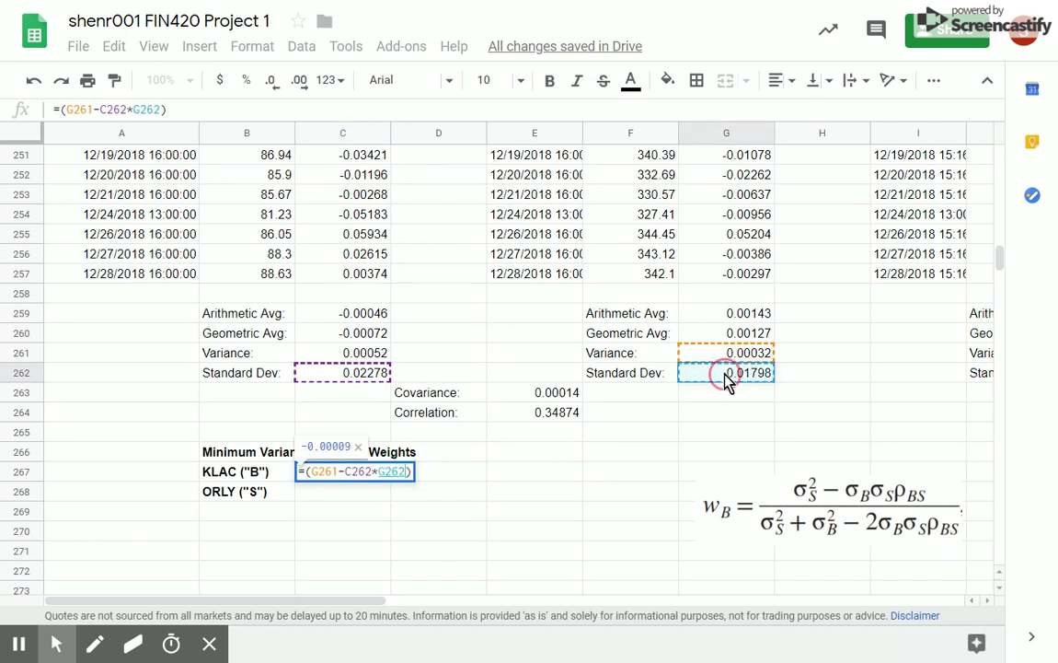
{"action": "type", "text": "*"}
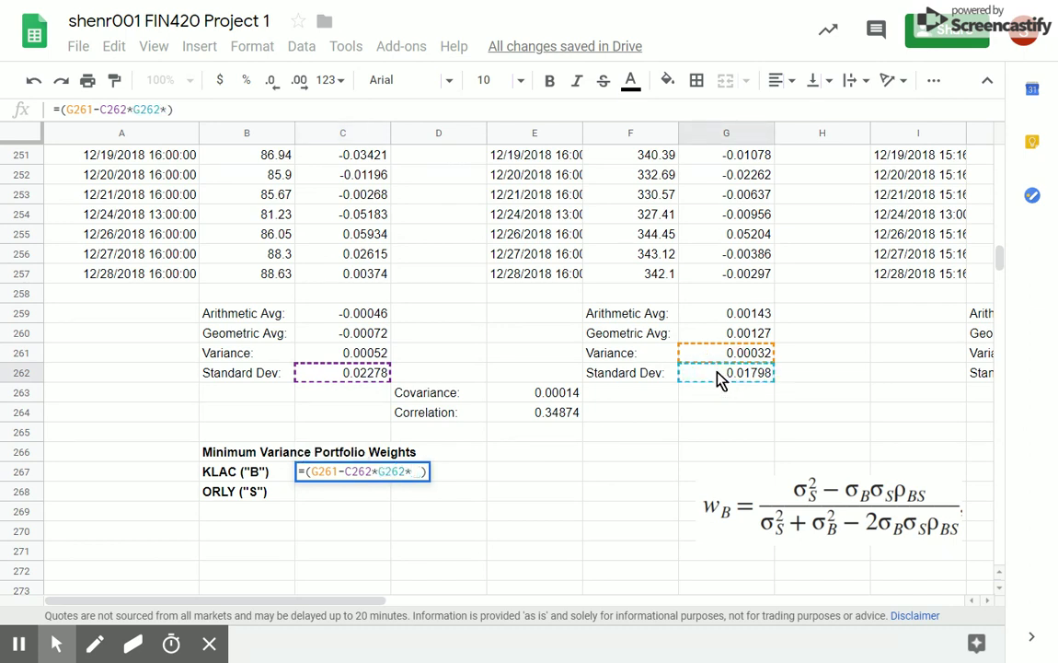
{"action": "left_click", "coordinate": [541, 419]}
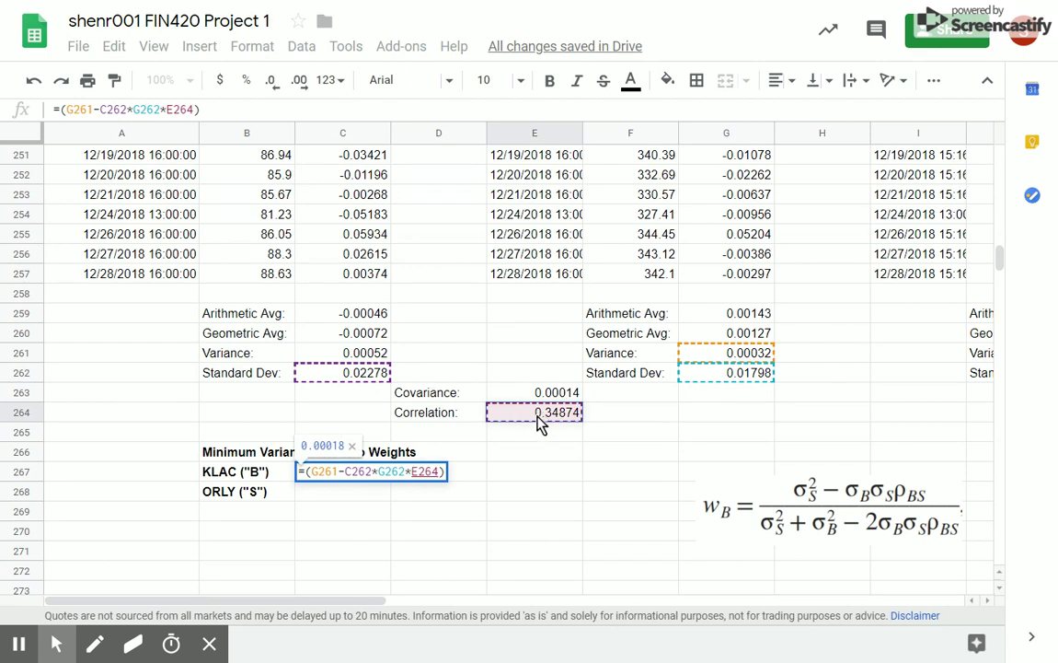
{"action": "type", "text": ")"}
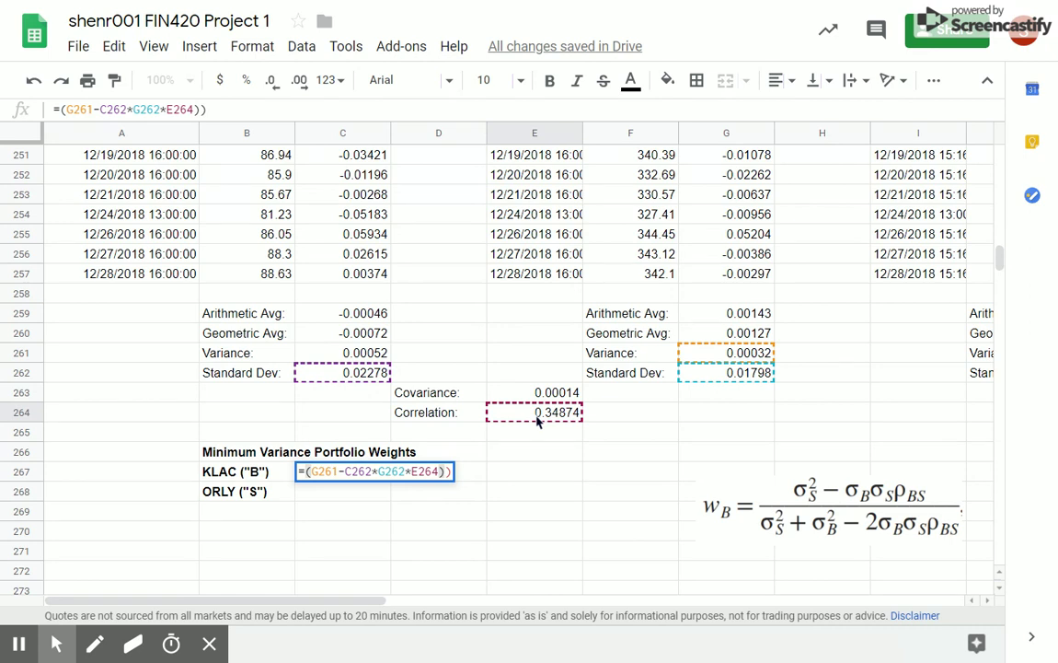
Complete the KLAC weight formula in C267 by dividing the numerator by (G261+C261-2*C262*G262*E264)
{"action": "type", "text": "//"}
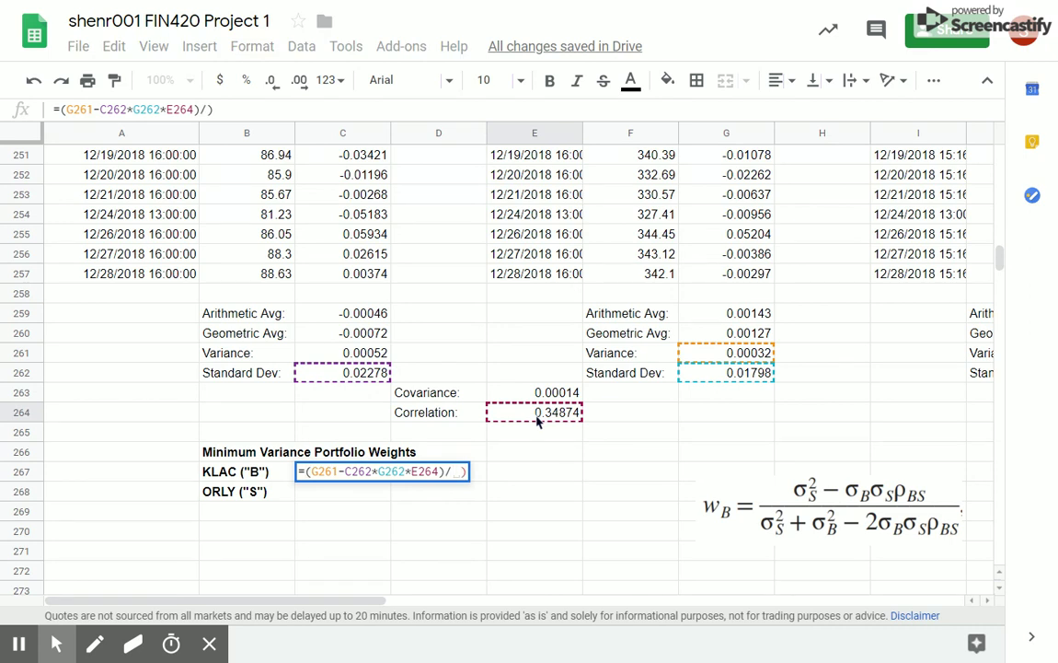
{"action": "type", "text": "("}
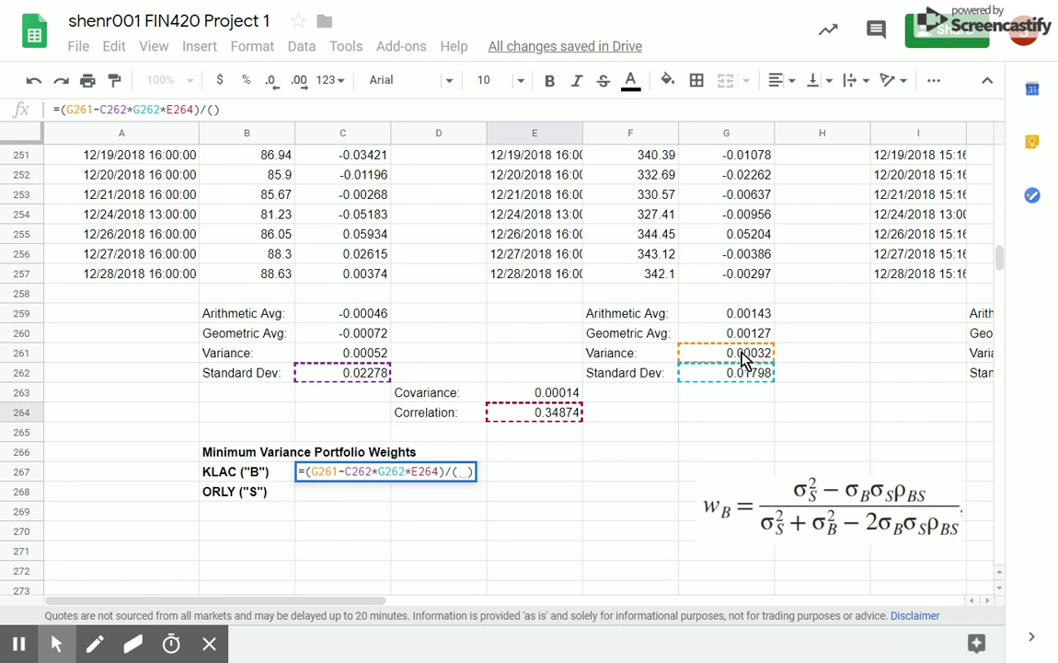
{"action": "left_click", "coordinate": [728, 353]}
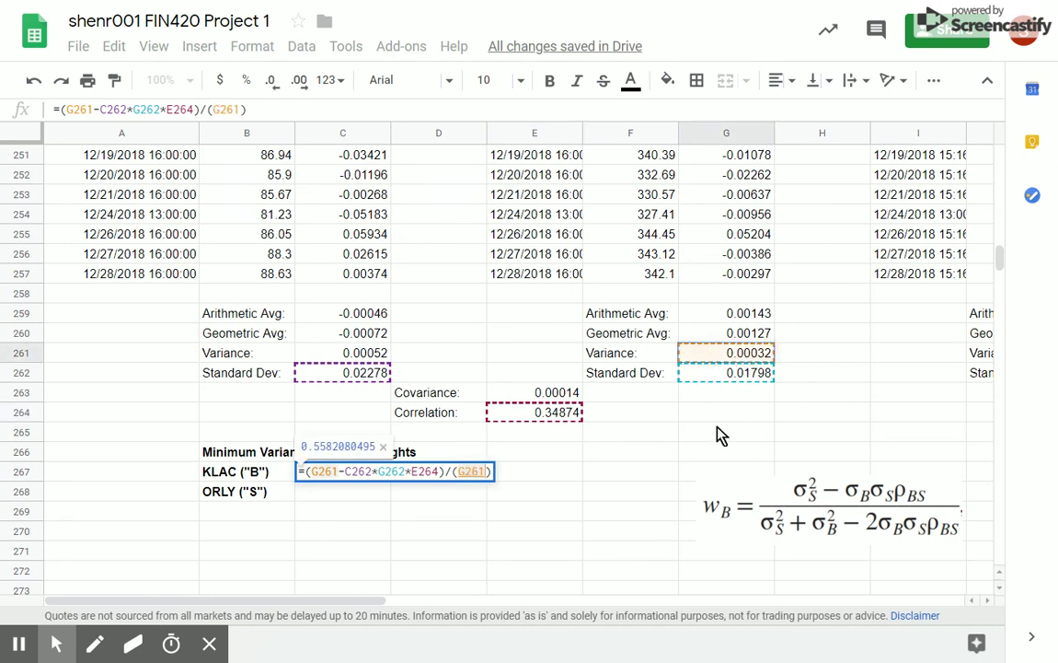
{"action": "type", "text": "+"}
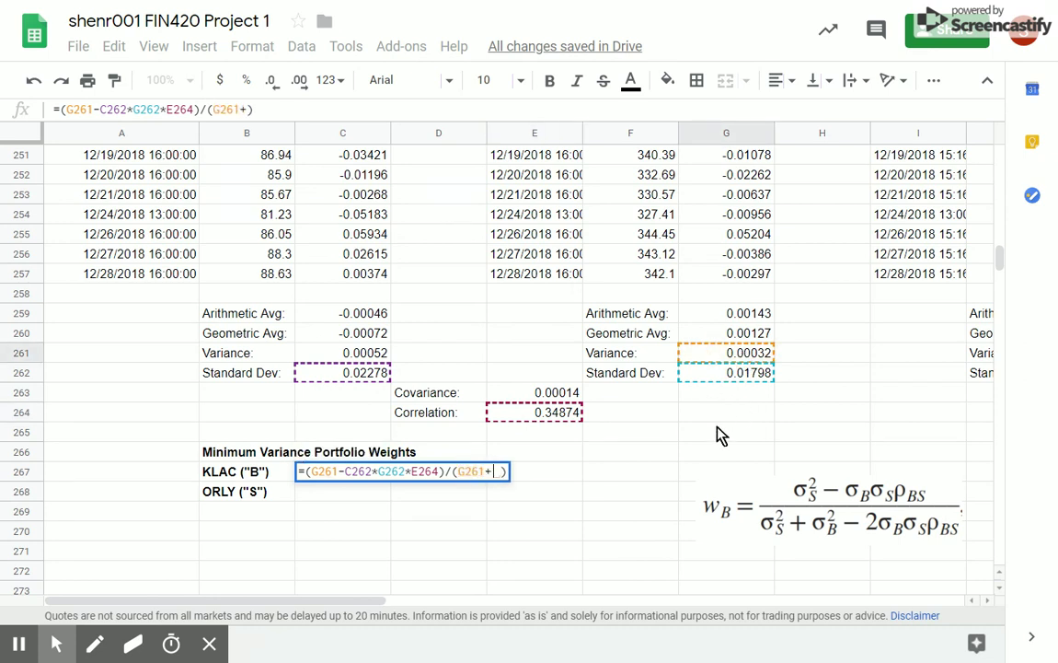
{"action": "left_click", "coordinate": [354, 360]}
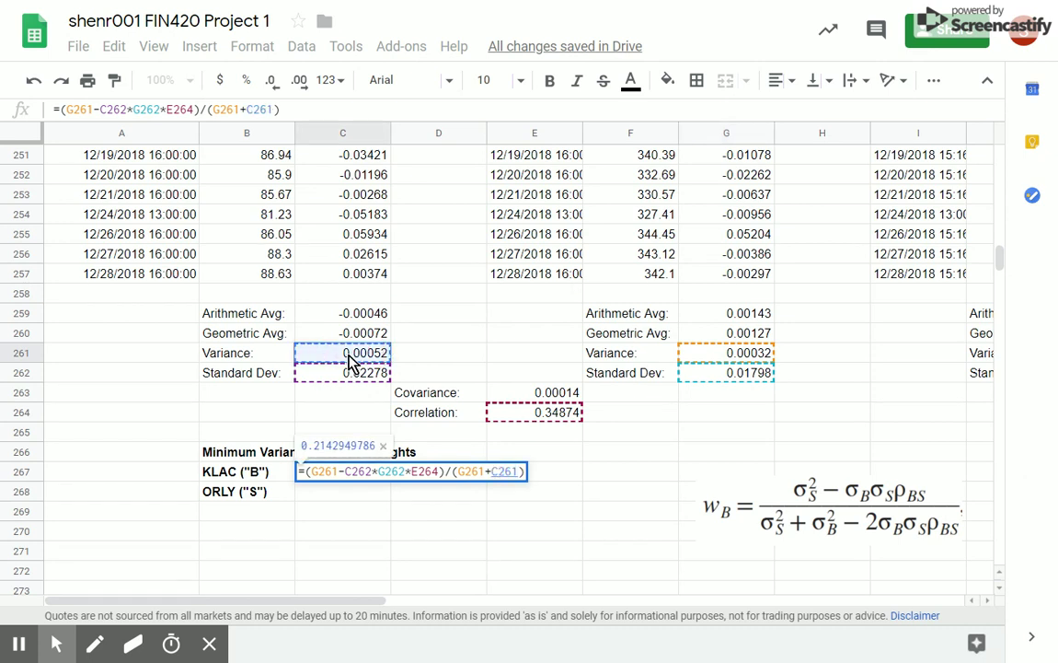
{"action": "type", "text": "-"}
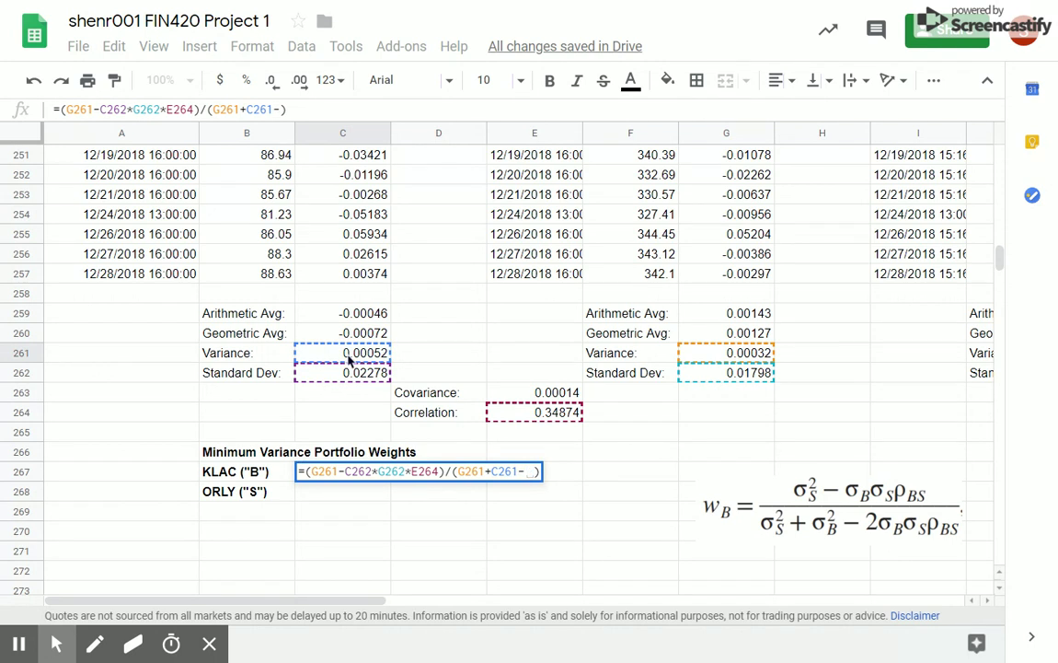
{"action": "type", "text": "2*"}
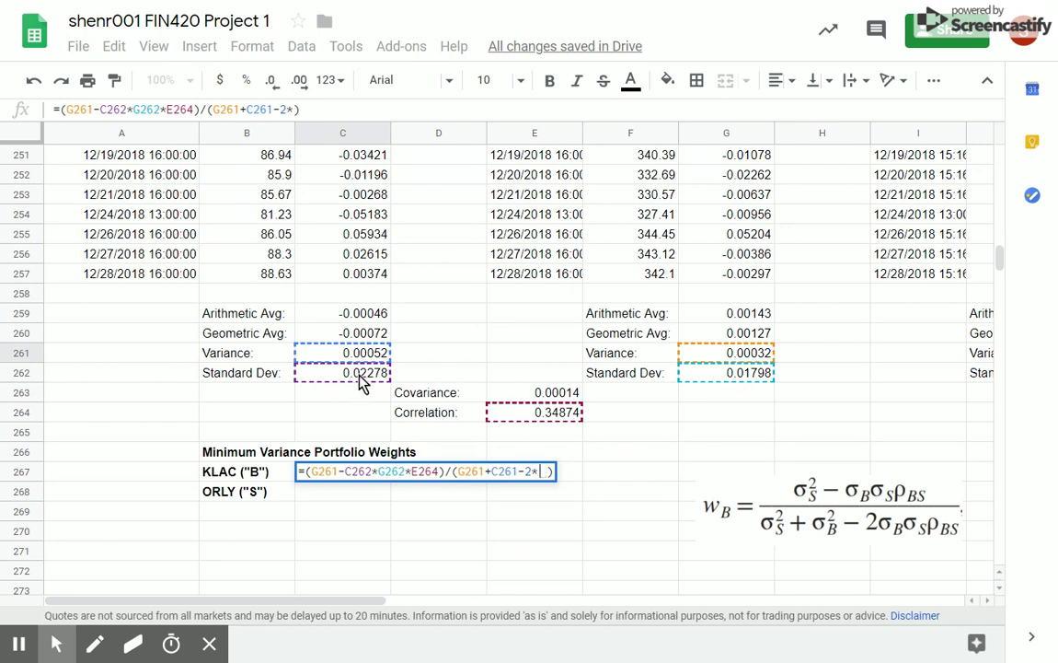
{"action": "left_click", "coordinate": [333, 373]}
{"action": "type", "text": "*"}
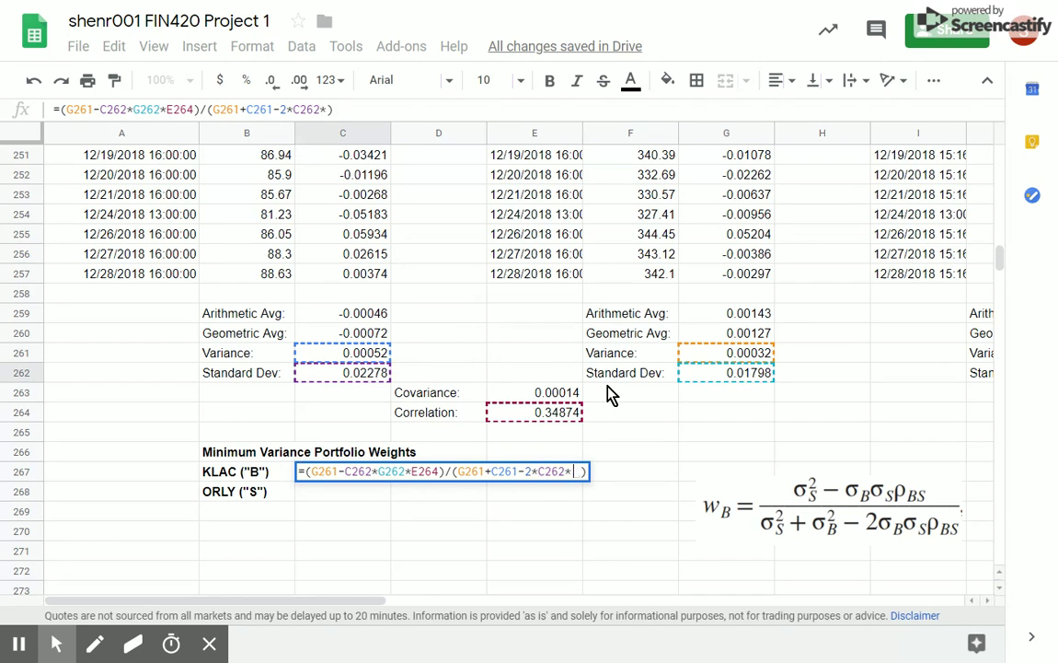
{"action": "left_click", "coordinate": [722, 377]}
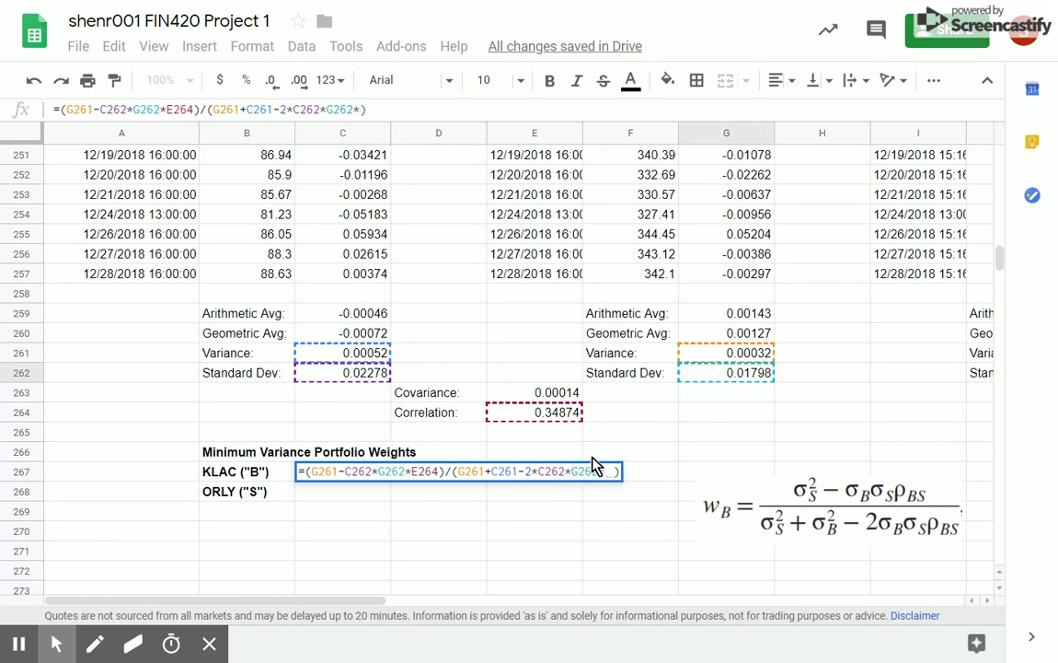
{"action": "left_click", "coordinate": [557, 414]}
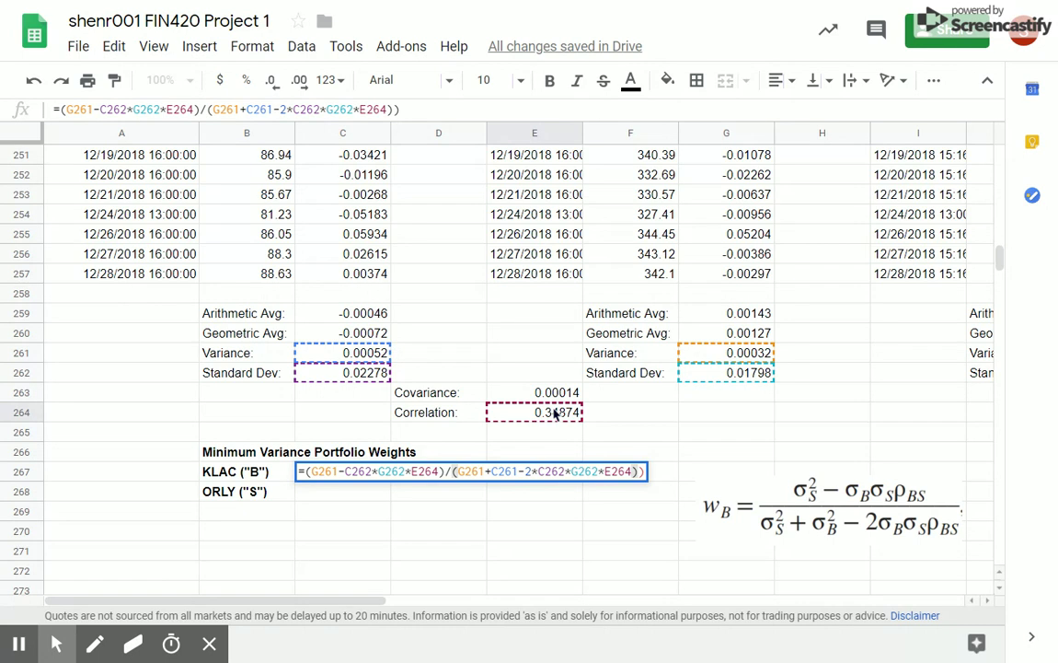
{"action": "key", "text": "BackSpace"}
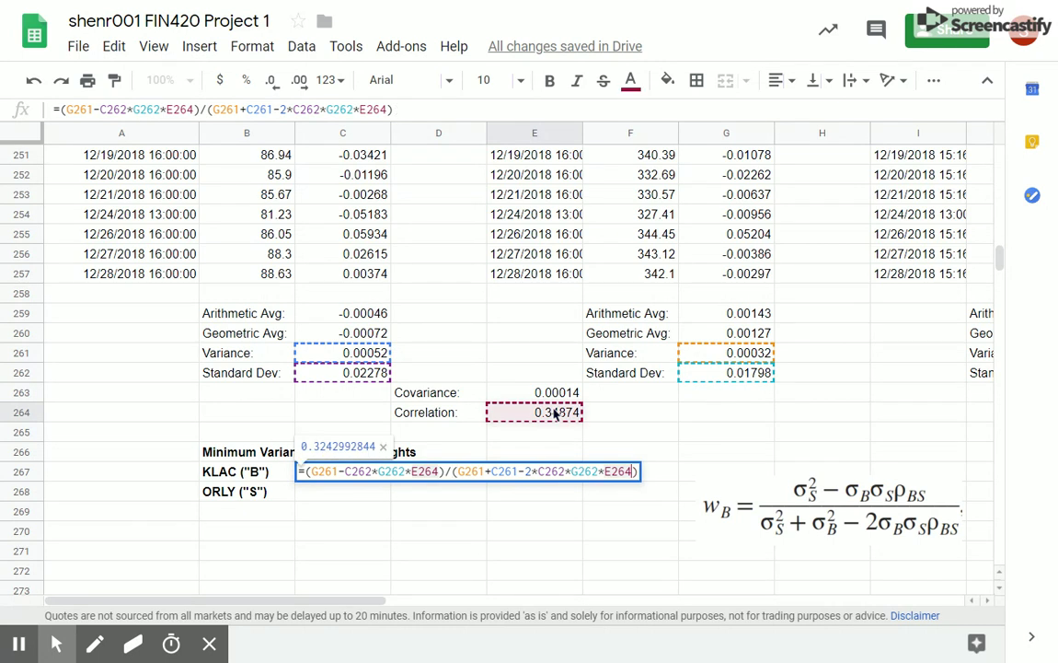
{"action": "key", "text": "Return"}
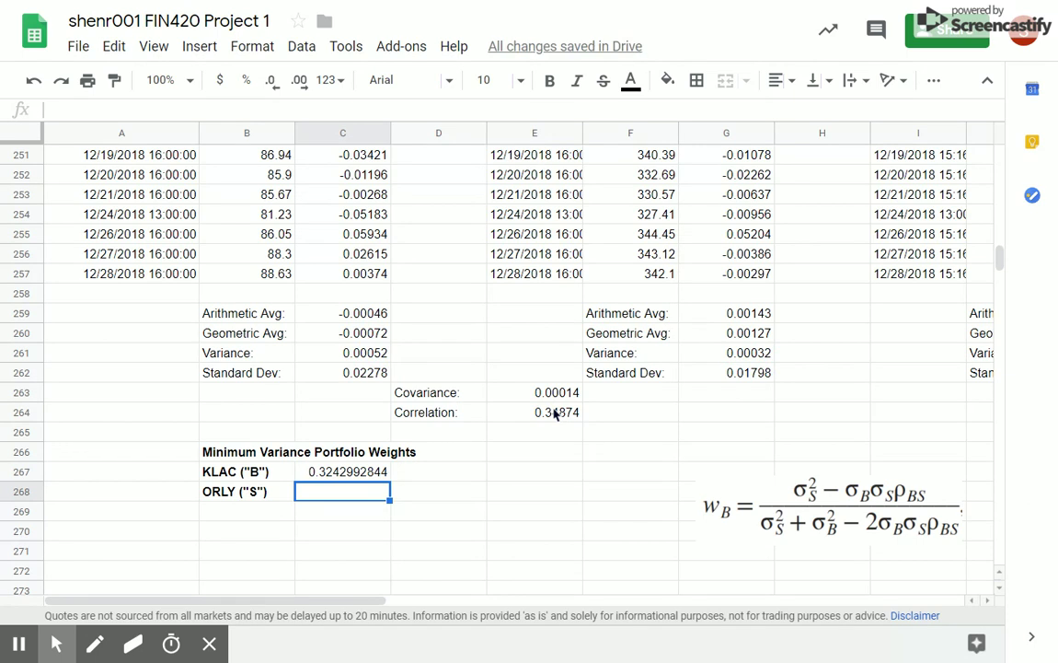
{"action": "left_click", "coordinate": [348, 477]}
{"action": "key", "text": "Delete"}
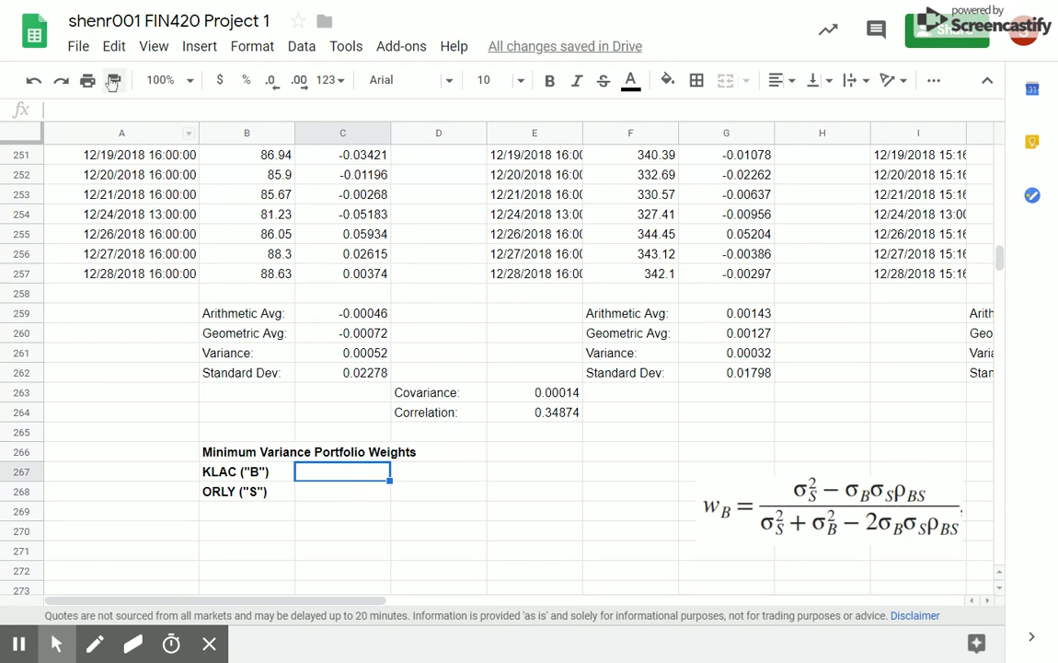
{"action": "left_click", "coordinate": [33, 81]}
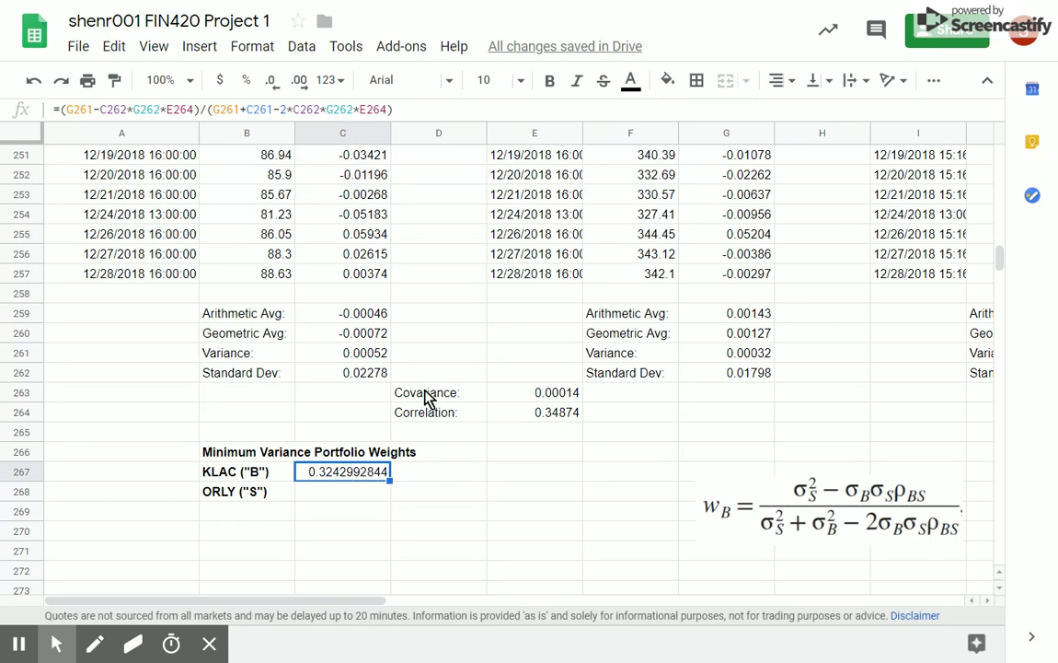
Calculate the ORLY weight in C268 with the formula =1-C267
{"action": "left_click", "coordinate": [367, 506]}
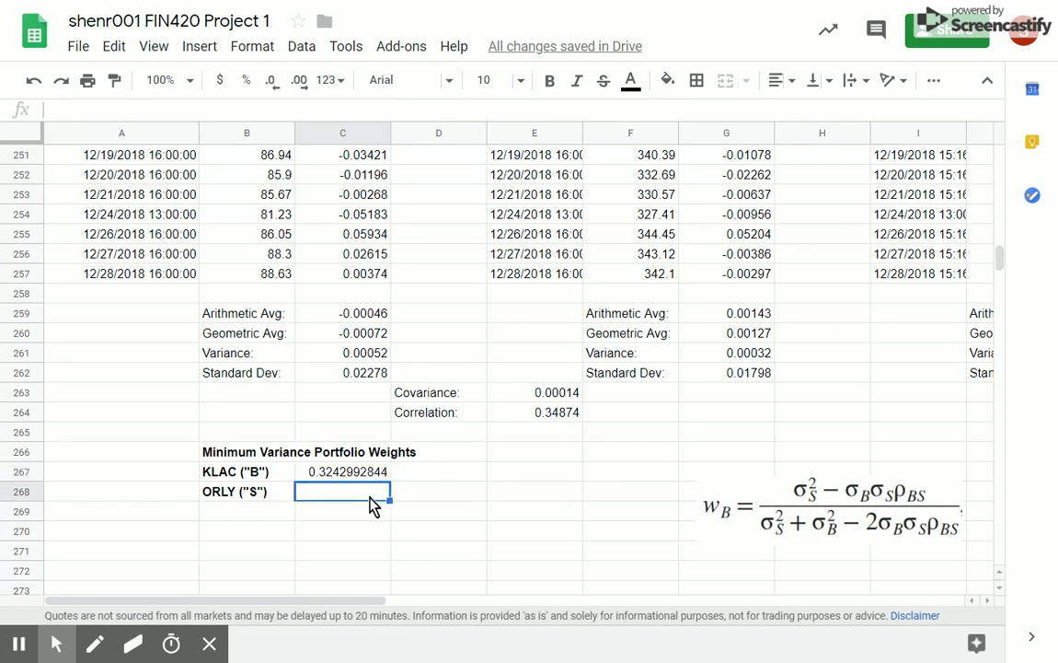
{"action": "type", "text": "="}
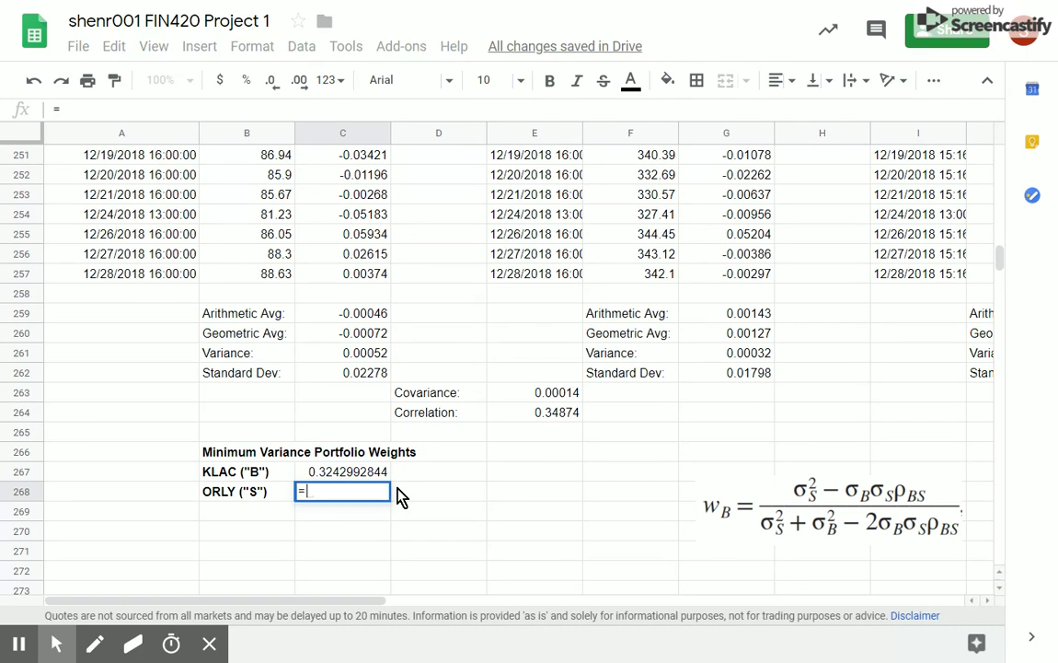
{"action": "type", "text": "1-"}
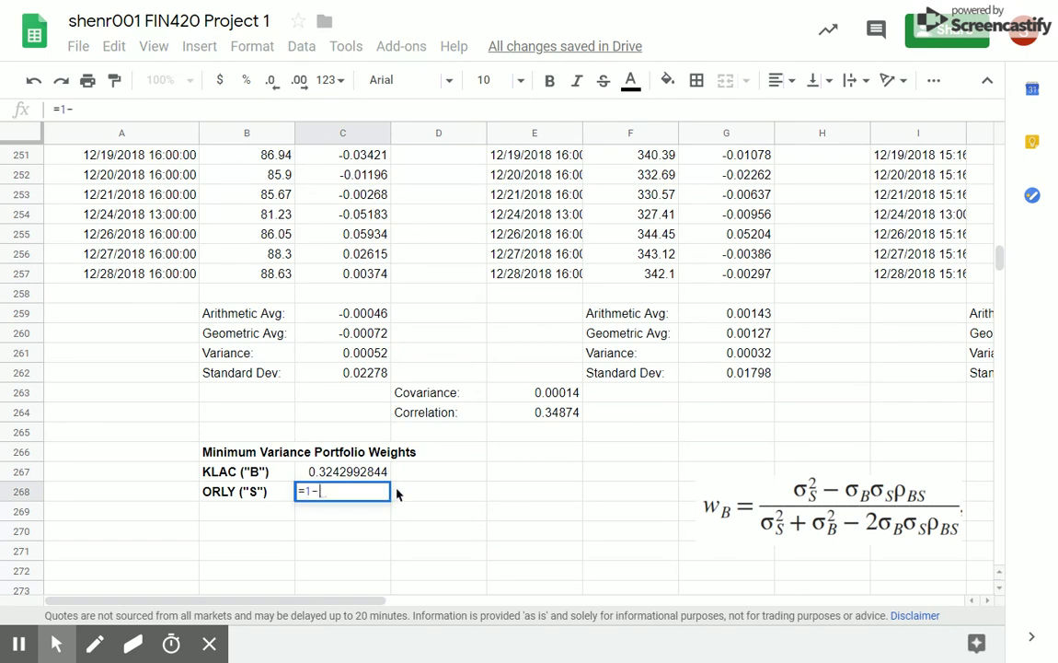
{"action": "key", "text": "Up"}
{"action": "key", "text": "Return"}
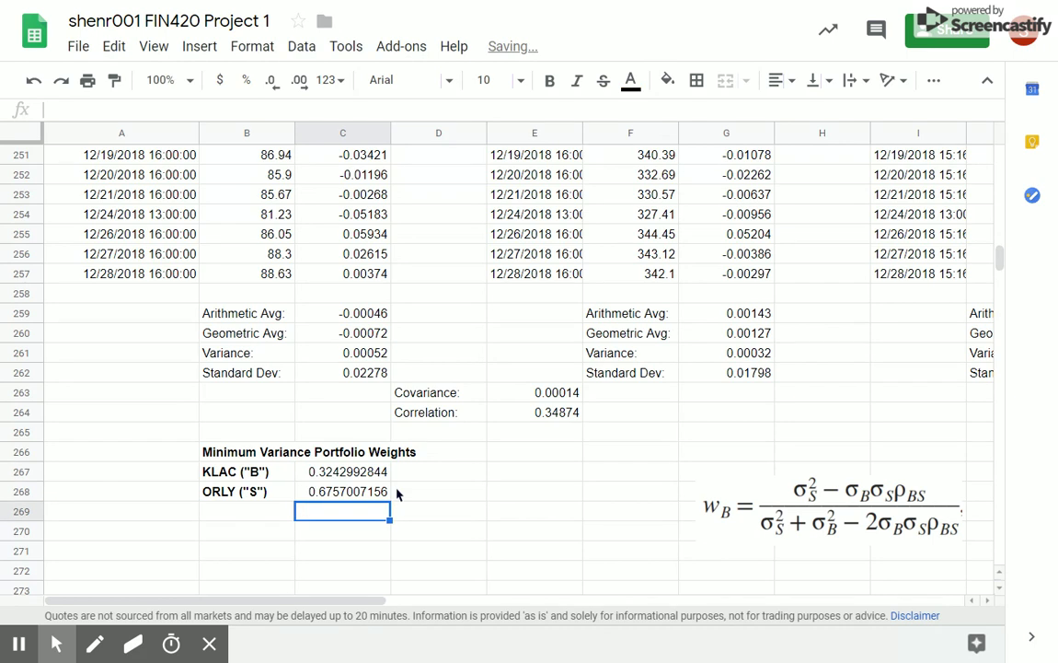
Format the KLAC and ORLY weights in C267:C268 as percentages and make them bold
{"action": "left_click_drag", "start_coordinate": [361, 474], "coordinate": [366, 493]}
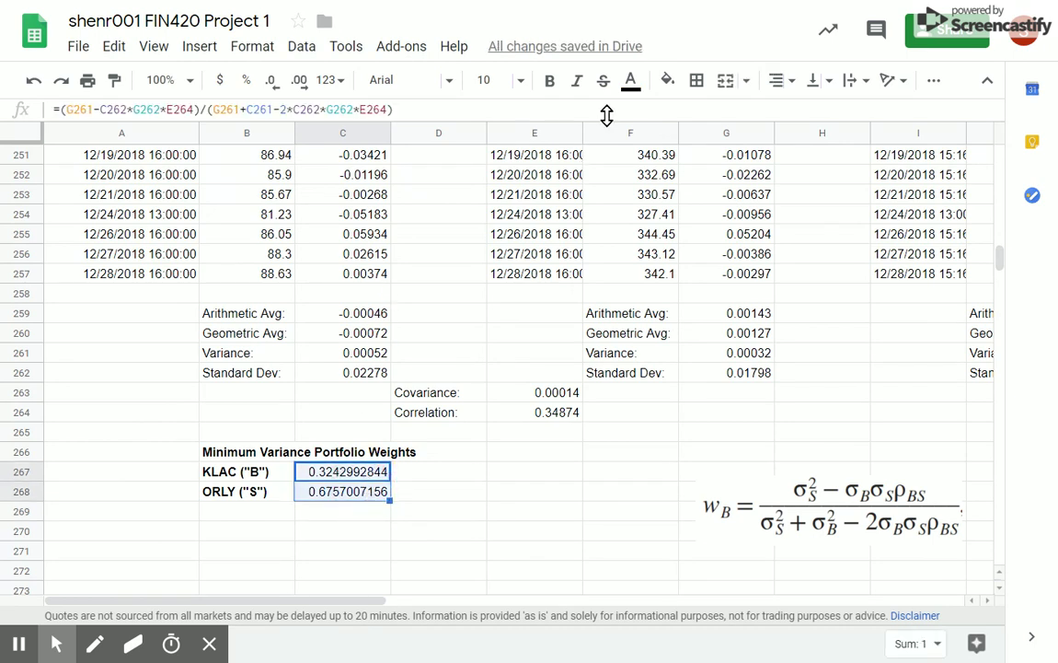
{"action": "left_click", "coordinate": [246, 80]}
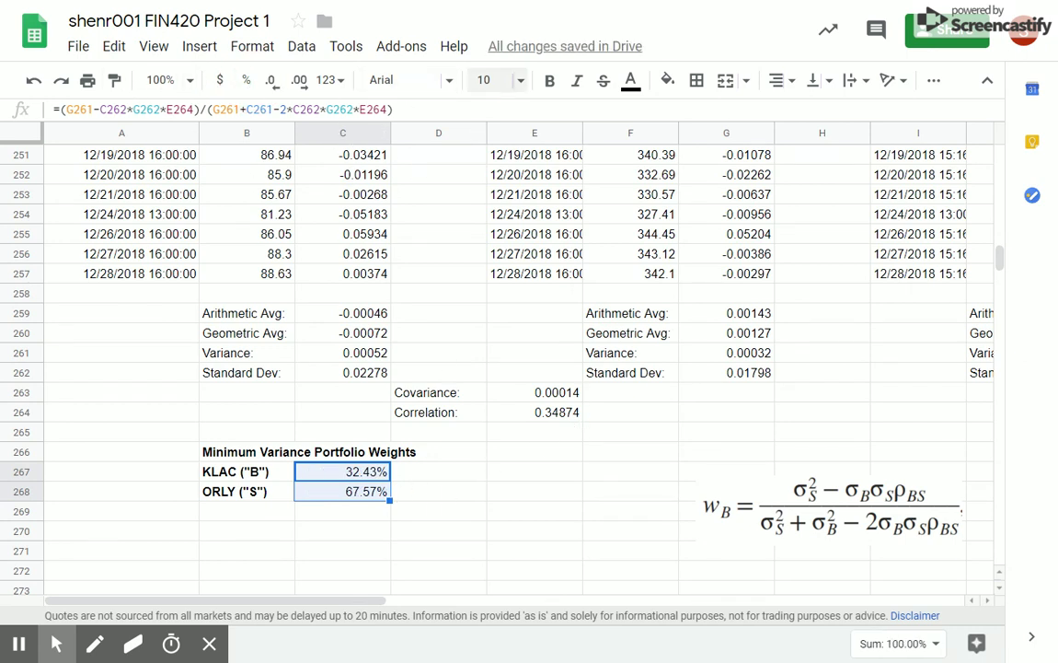
{"action": "key", "text": "ctrl+b"}
{"action": "left_click", "coordinate": [439, 512]}
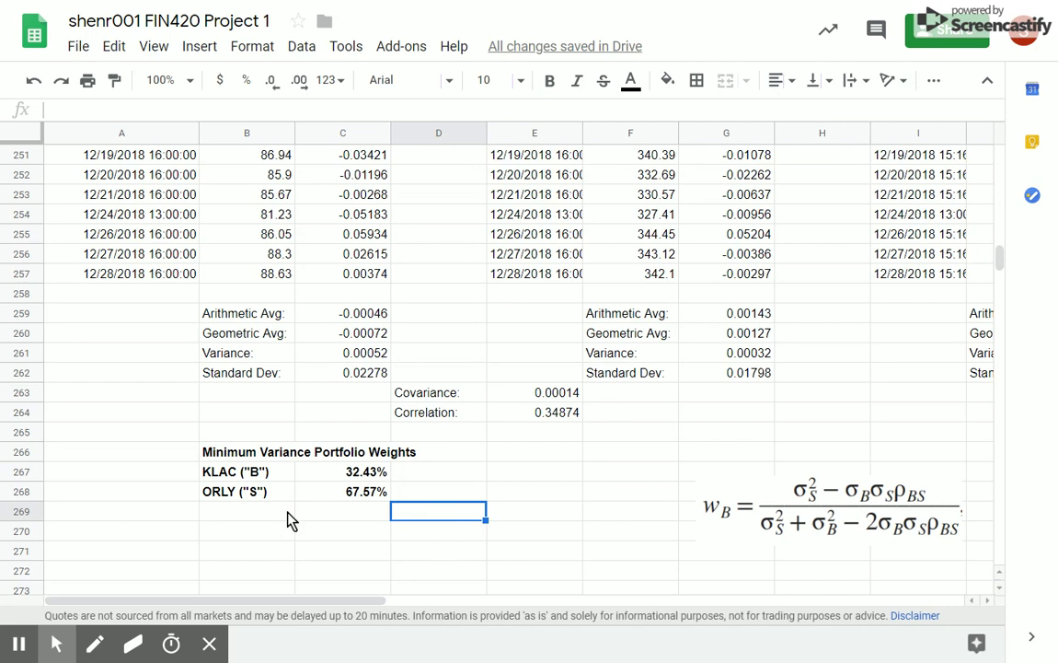
Examine the optimal portfolio weight formula and its inputs: the risk-free rate in C277 and the arithmetic averages in C259 and G259
{"action": "scroll", "coordinate": [291, 528], "scroll_direction": "down", "scroll_amount": 5}
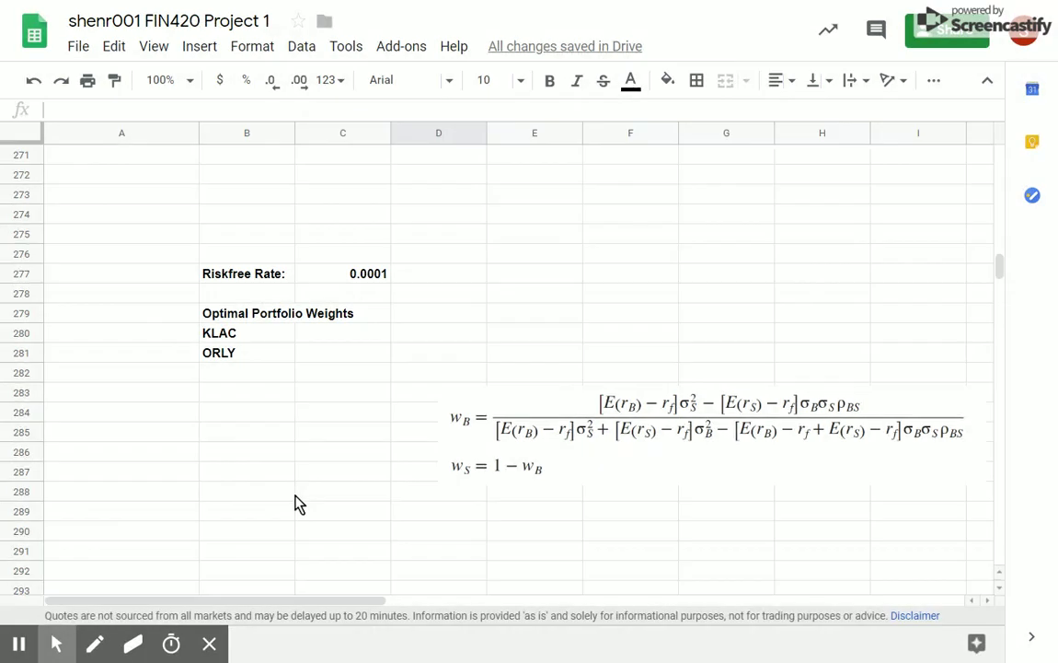
{"action": "scroll", "coordinate": [297, 504], "scroll_direction": "down", "scroll_amount": 1}
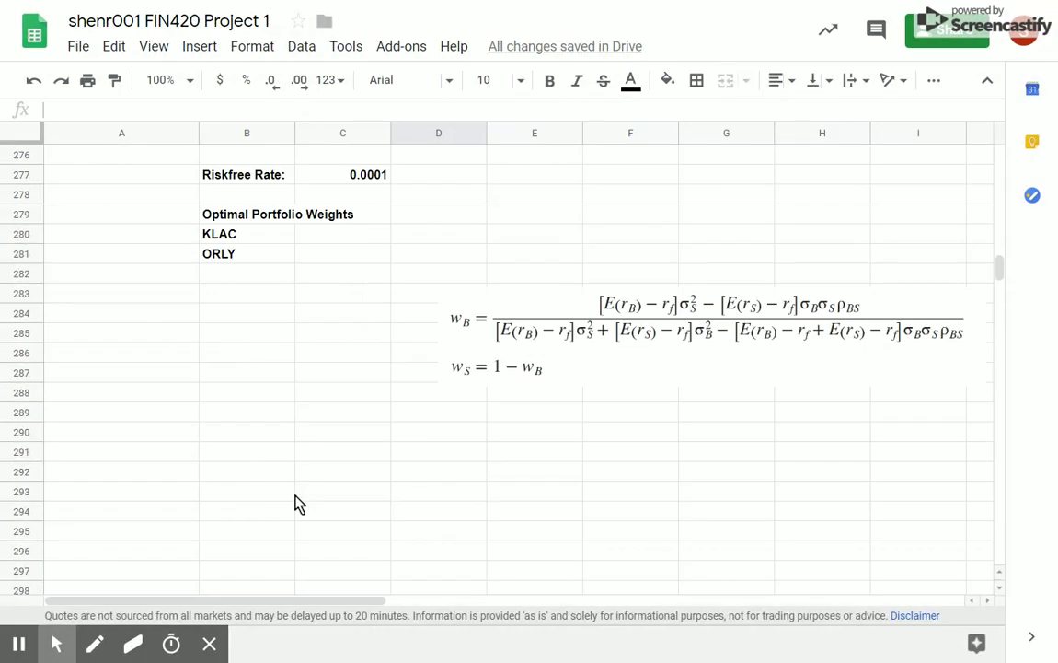
{"action": "left_click", "coordinate": [370, 180]}
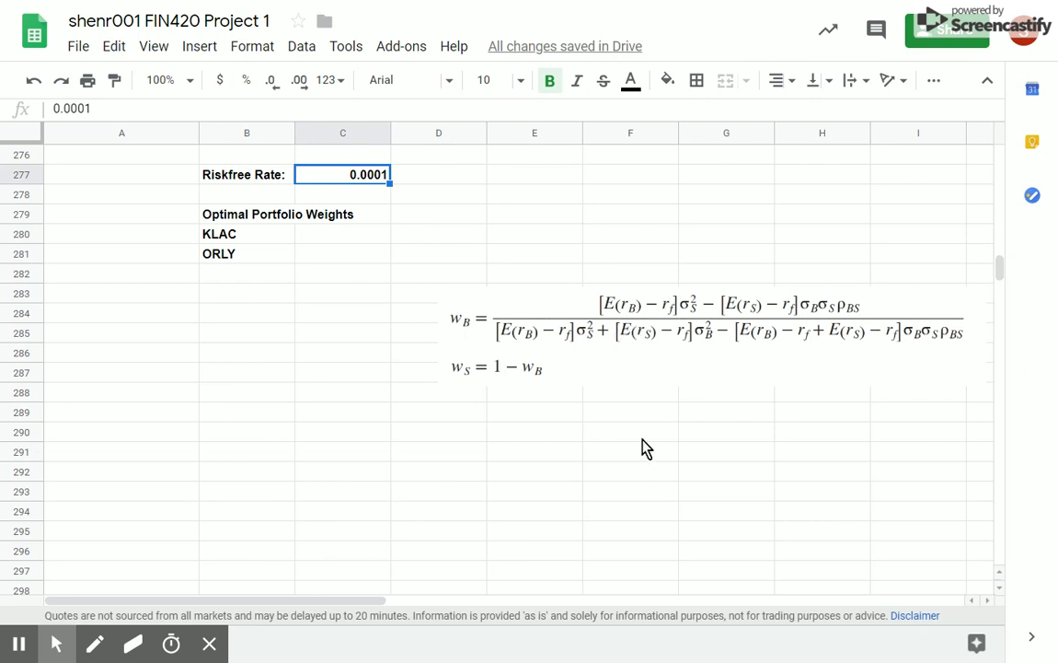
{"action": "scroll", "coordinate": [644, 448], "scroll_direction": "up", "scroll_amount": 2}
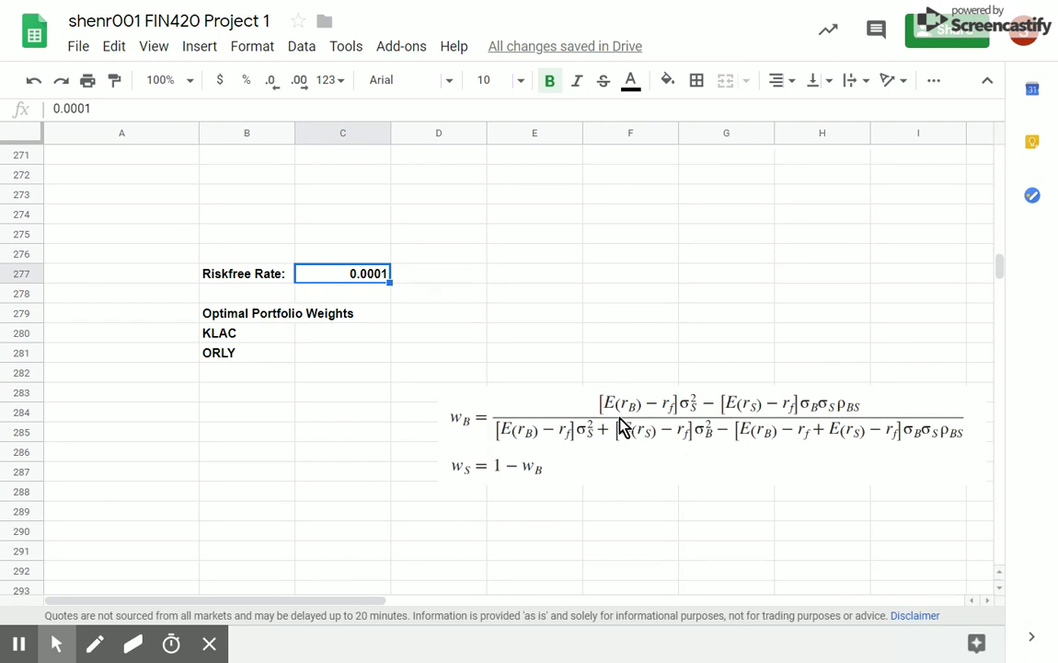
{"action": "scroll", "coordinate": [620, 428], "scroll_direction": "up", "scroll_amount": 5}
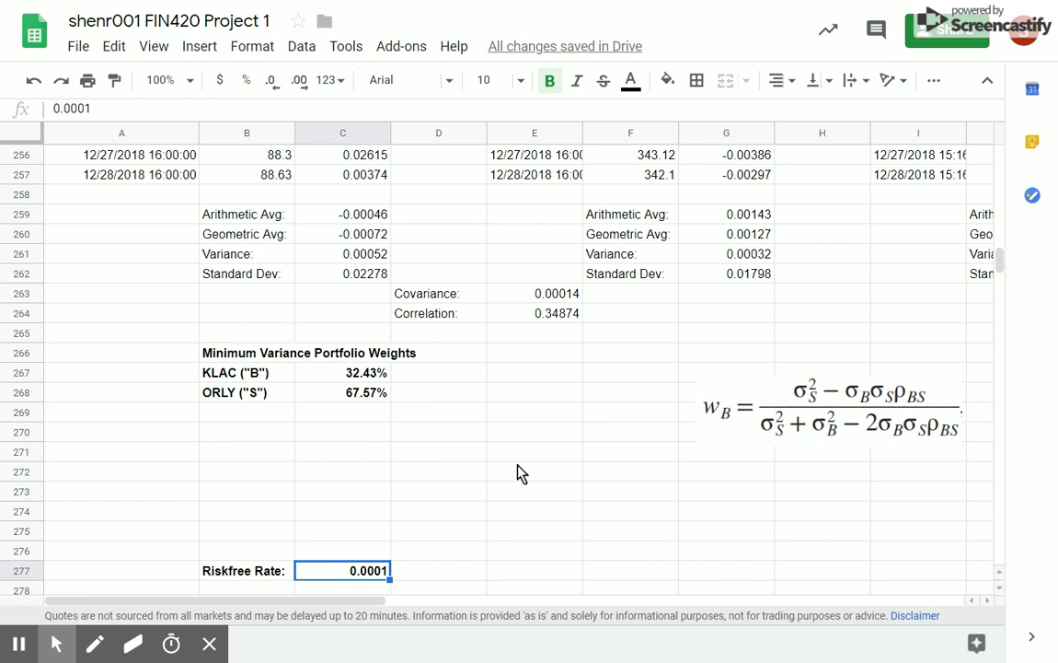
{"action": "left_click", "coordinate": [377, 219]}
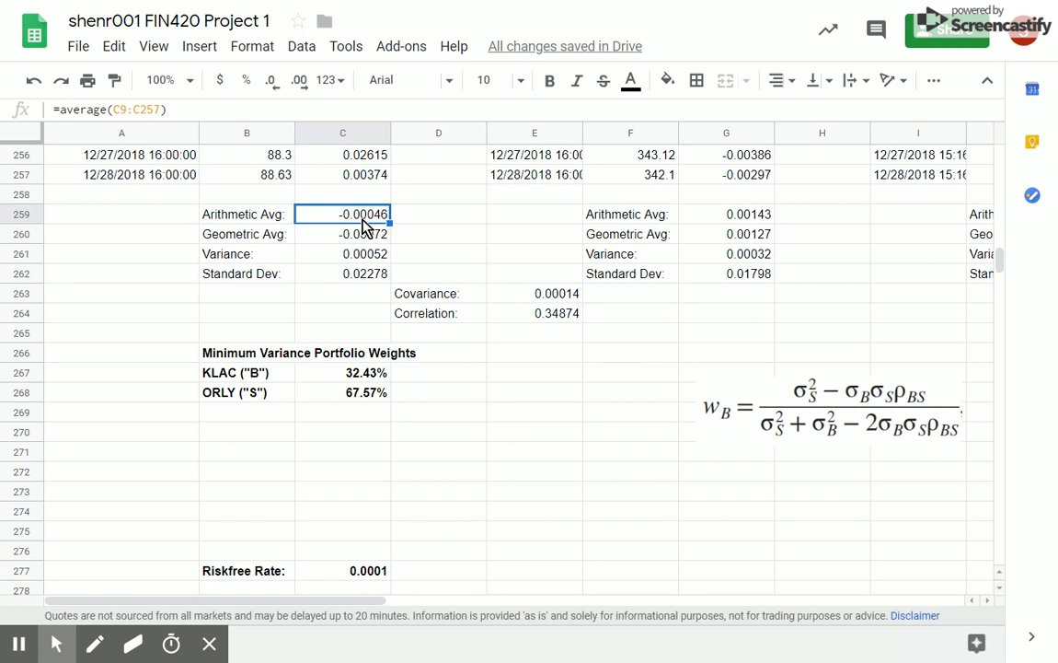
{"action": "left_click", "coordinate": [727, 218]}
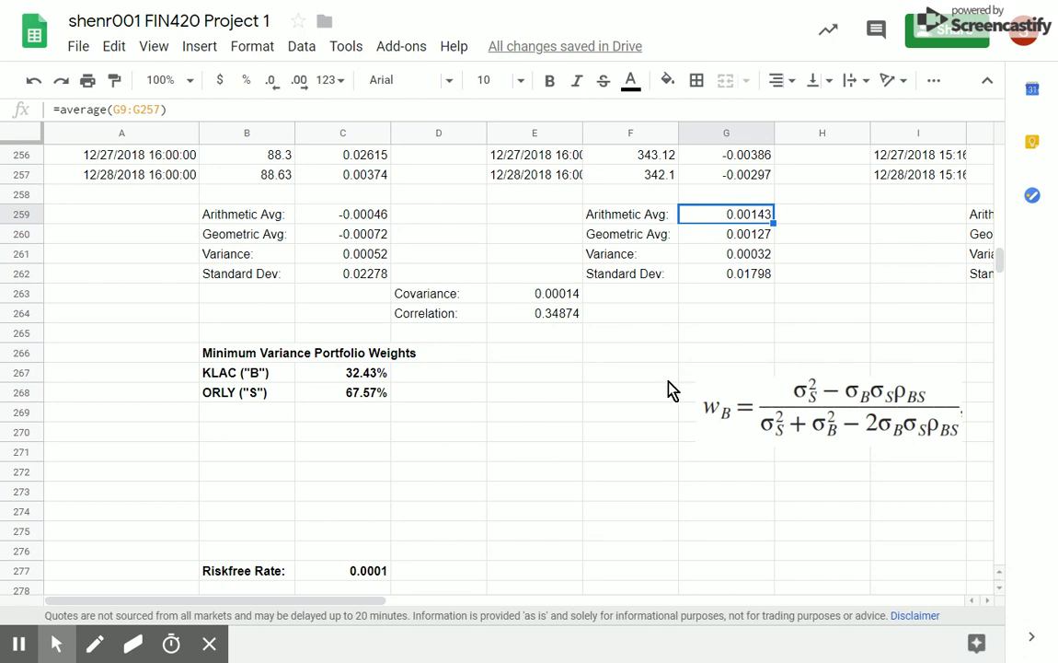
{"action": "scroll", "coordinate": [673, 389], "scroll_direction": "down", "scroll_amount": 5}
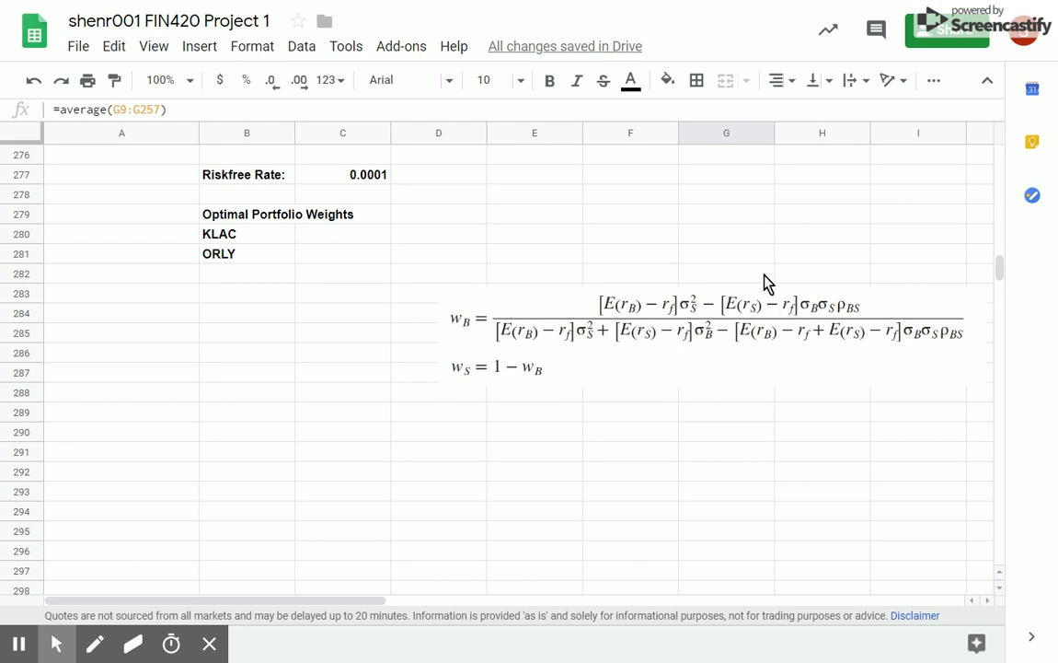
{"action": "scroll", "coordinate": [657, 355], "scroll_direction": "up", "scroll_amount": 2}
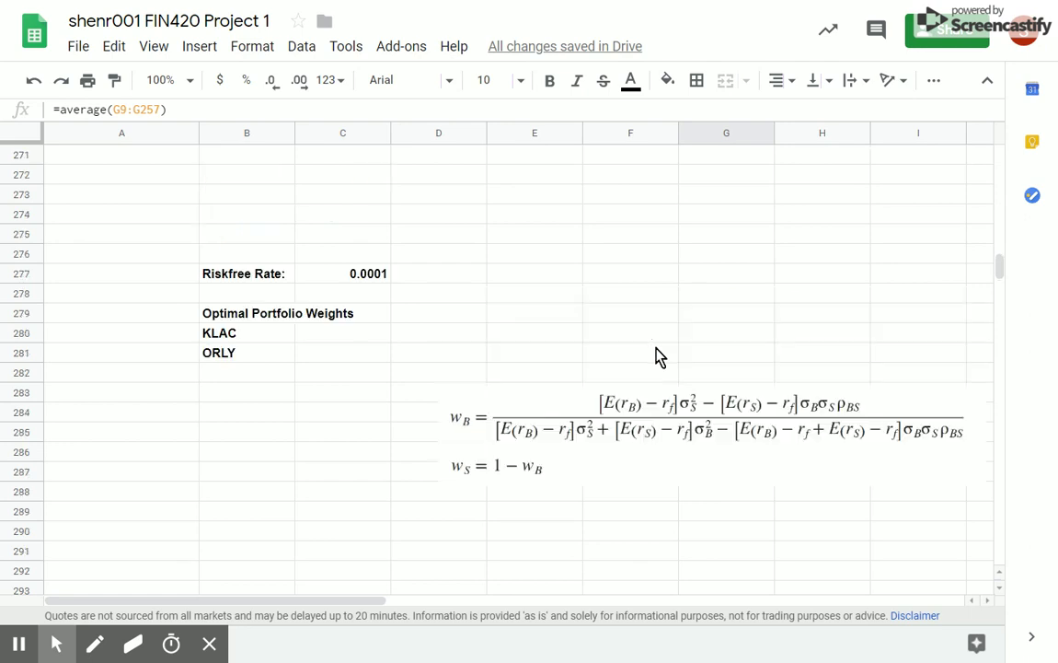
{"action": "scroll", "coordinate": [657, 355], "scroll_direction": "down", "scroll_amount": 2}
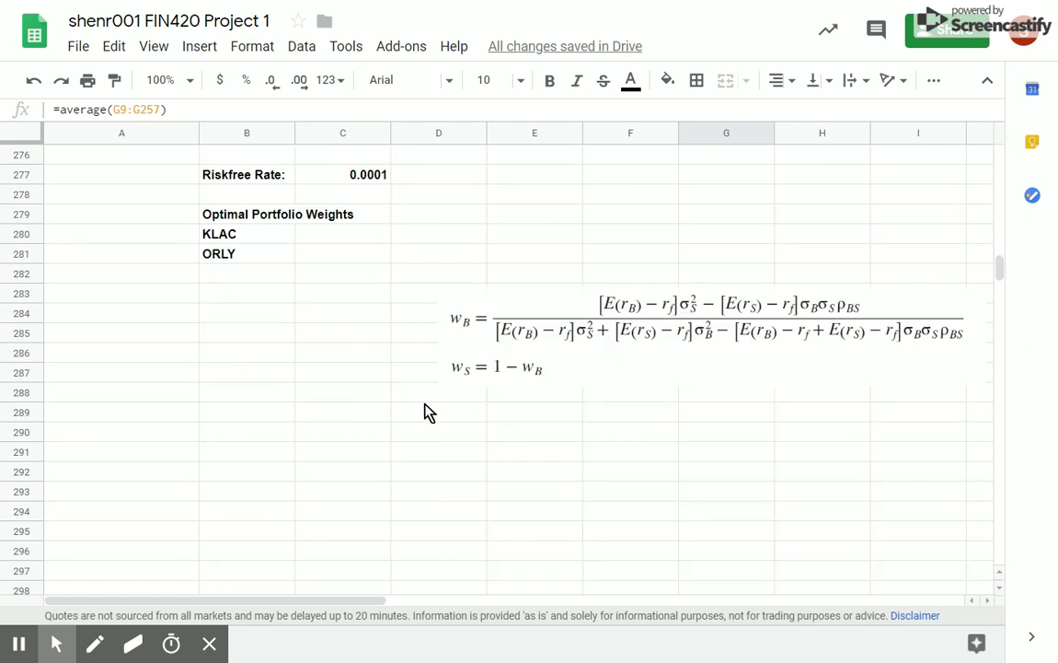